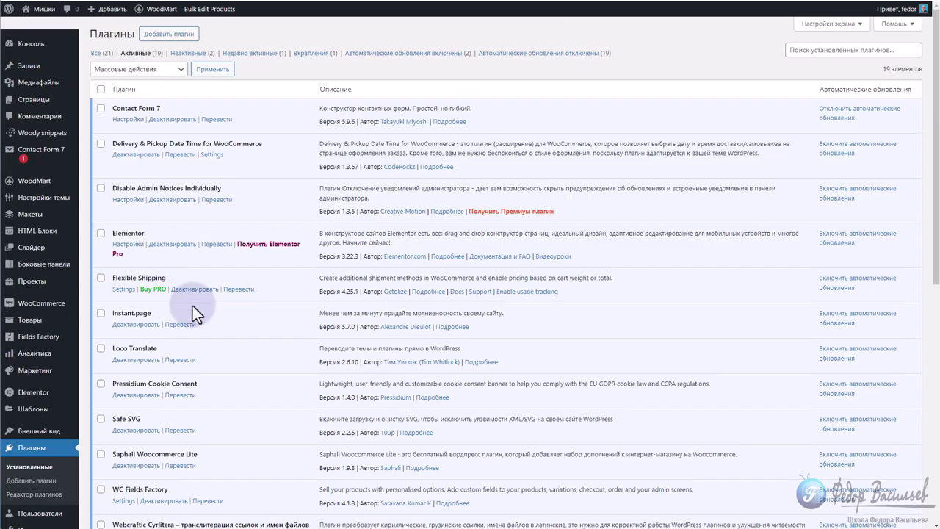
pyautogui.scroll(-2, 110, 294)
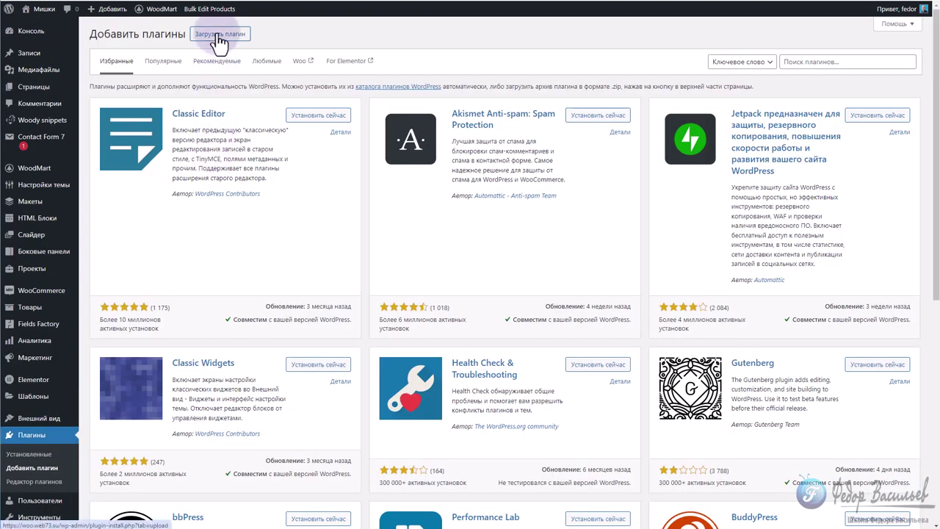
pyautogui.click(209, 37)
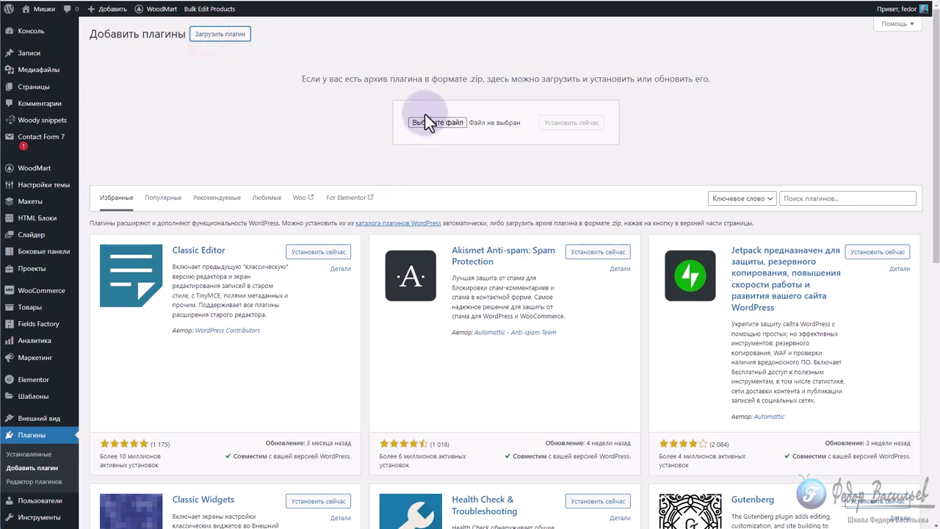
pyautogui.click(441, 122)
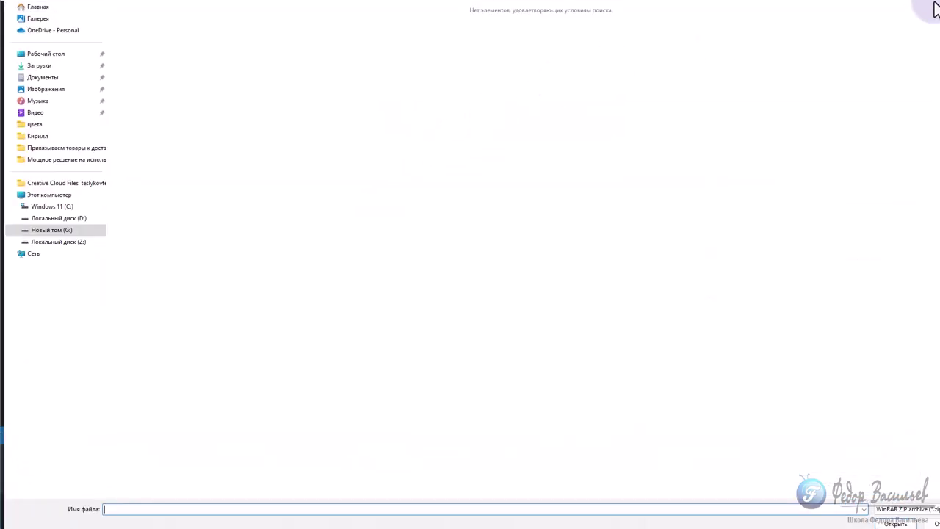
pyautogui.click(937, 9)
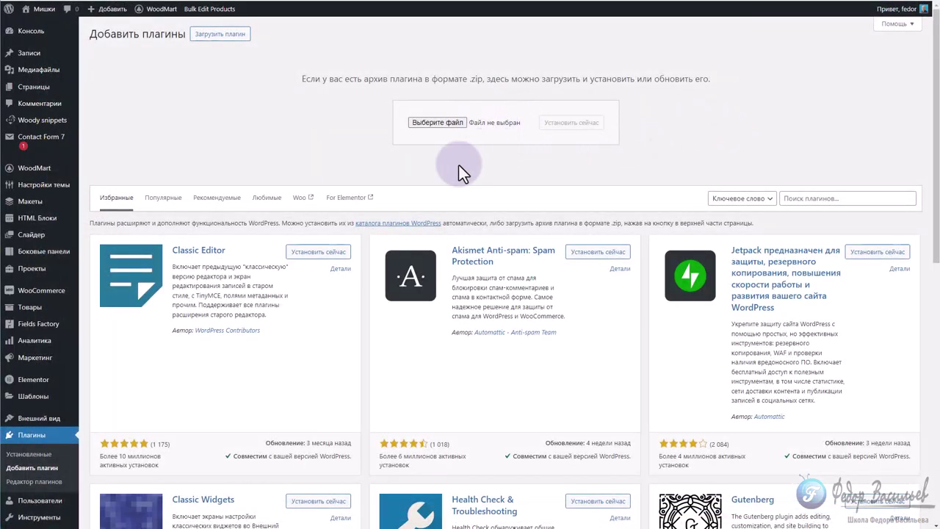
# Step: Return to the full list of installed plugins and locate WooCommerce E-Mail Attachments (by Inoplugs)
pyautogui.scroll(-3, 42, 275)
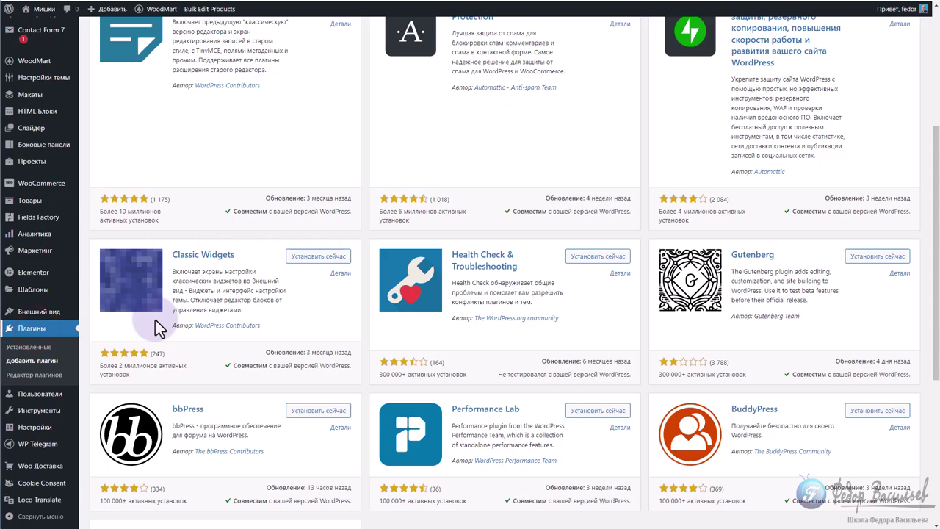
pyautogui.scroll(-6, 602, 510)
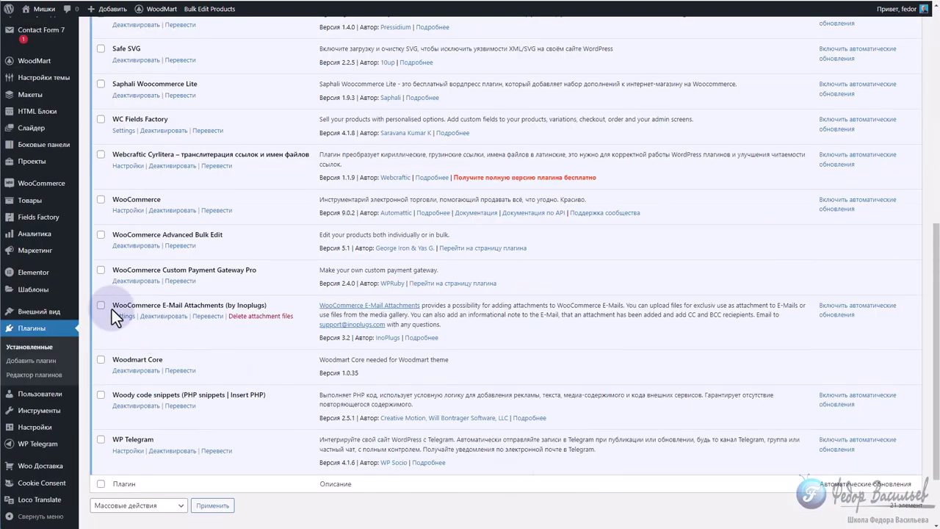
pyautogui.moveTo(112, 309); pyautogui.dragTo(270, 309)
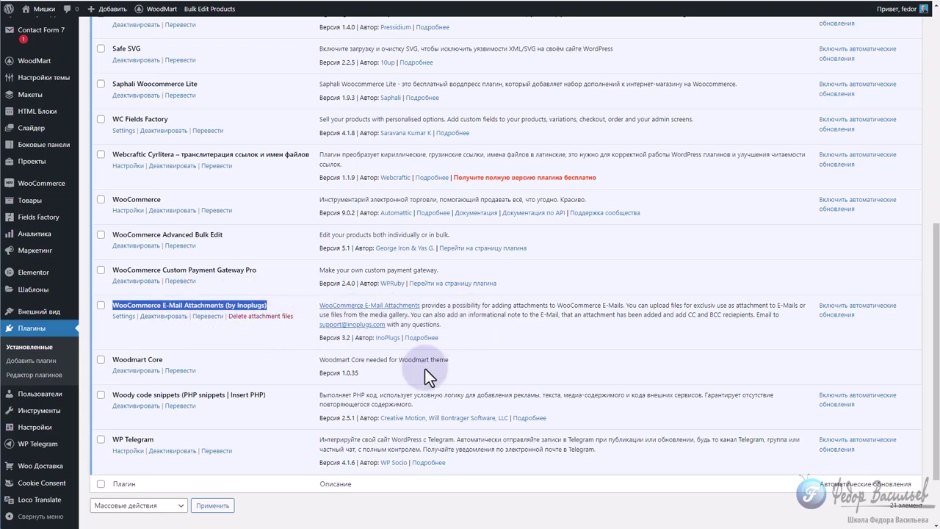
pyautogui.scroll(6, 98, 266)
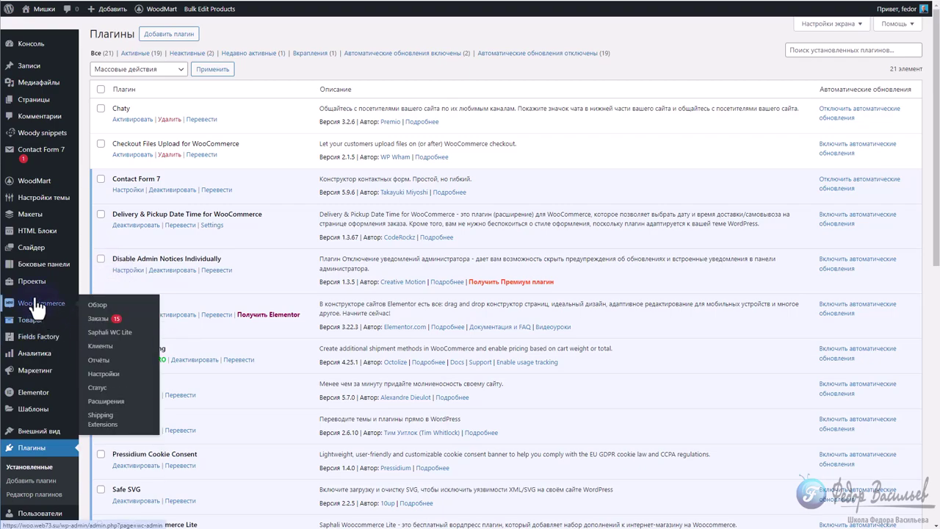
# Step: Open the WooCommerce order's edit page and review the available order statuses without choosing a different one
pyautogui.moveTo(27, 188)
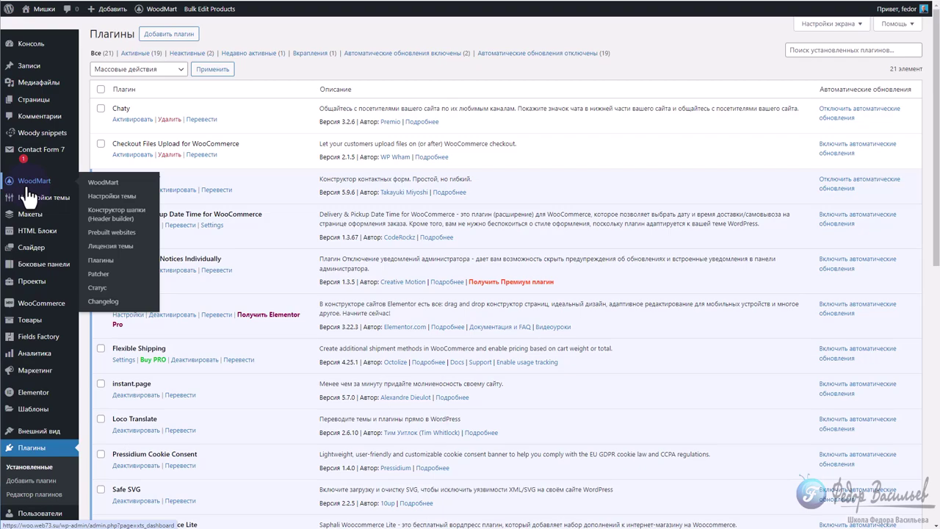
pyautogui.moveTo(37, 307)
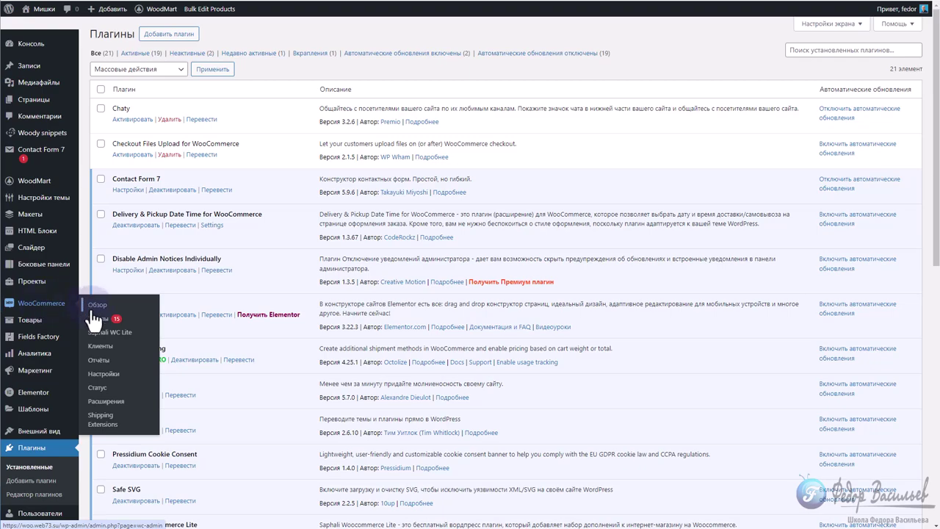
pyautogui.click(104, 374)
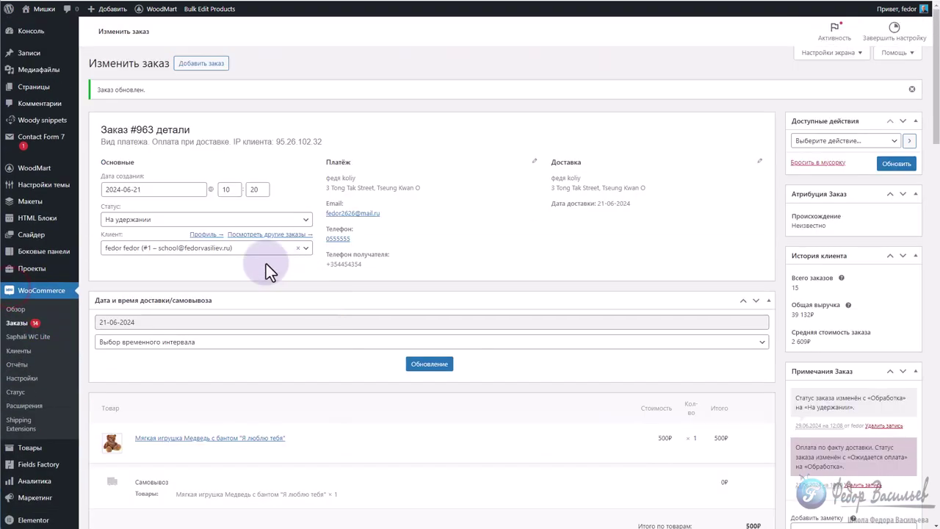
pyautogui.click(111, 220)
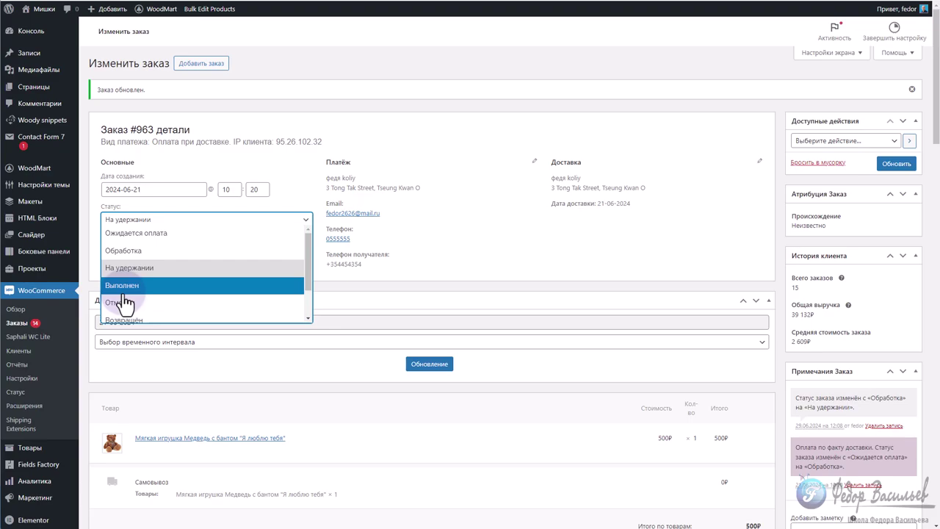
pyautogui.click(457, 269)
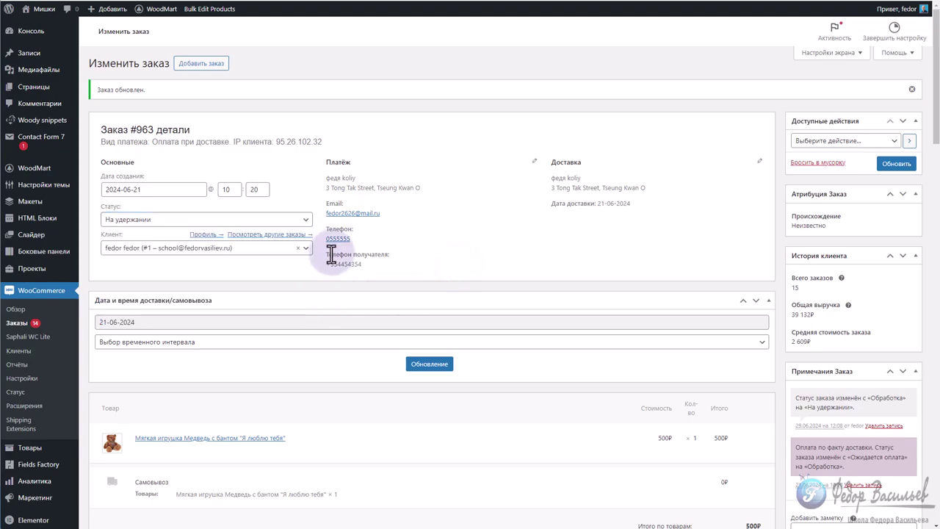
# Step: Open the E-Mail Attachments general settings in WooCommerce and review the attachment notice's heading, text and placement options
pyautogui.click(29, 379)
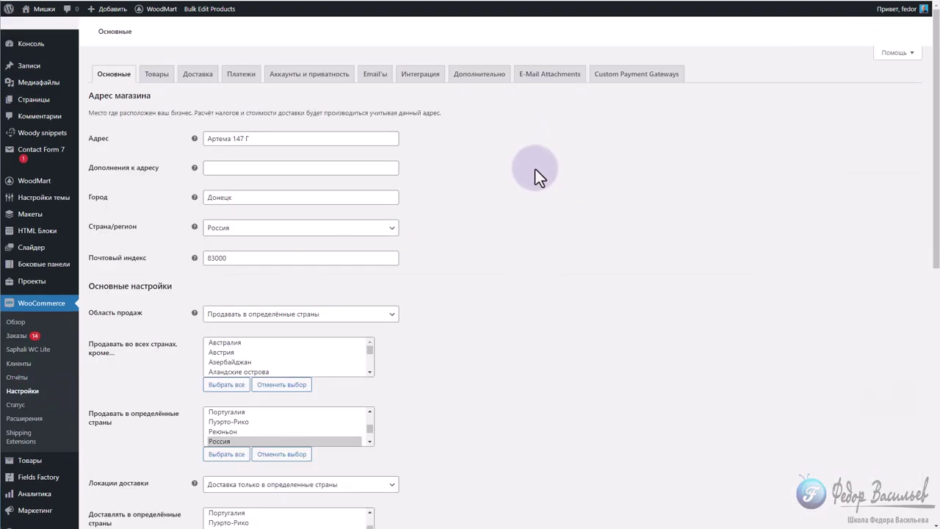
pyautogui.click(540, 74)
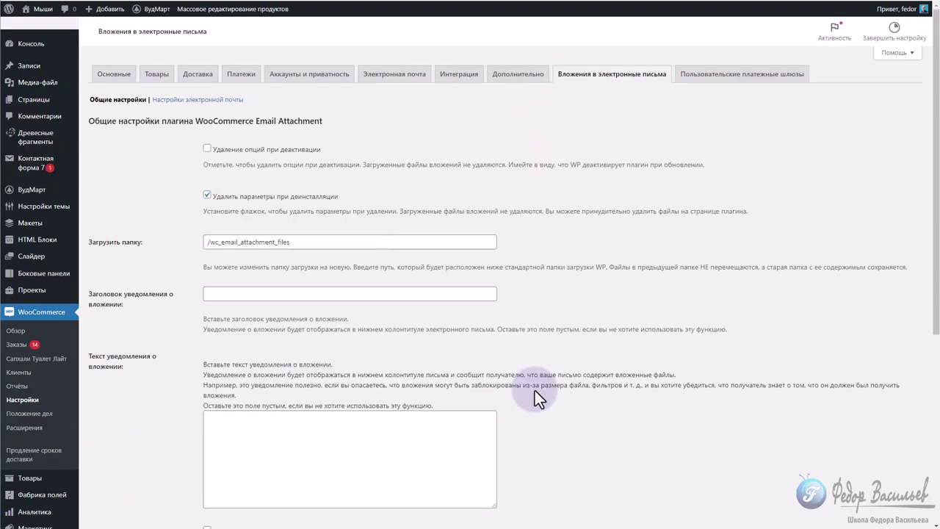
pyautogui.click(228, 293)
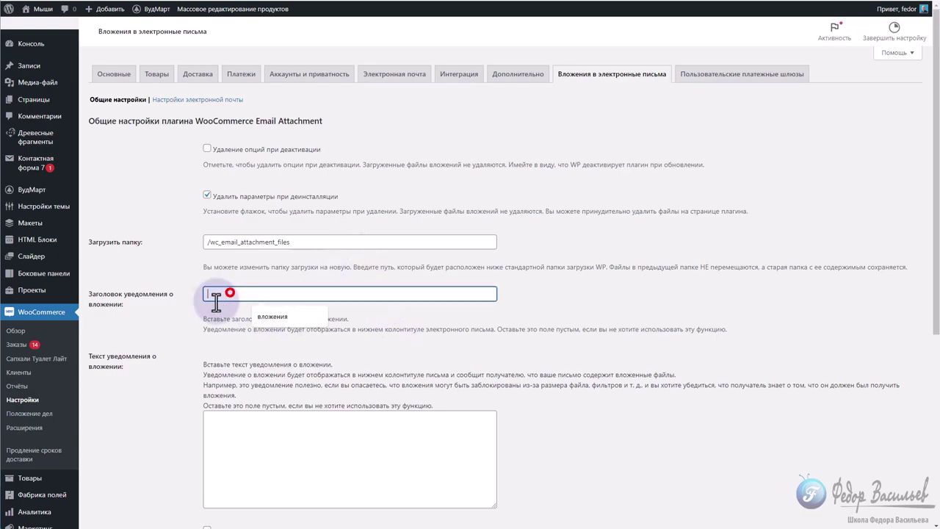
pyautogui.scroll(-2, 191, 327)
pyautogui.click(274, 290)
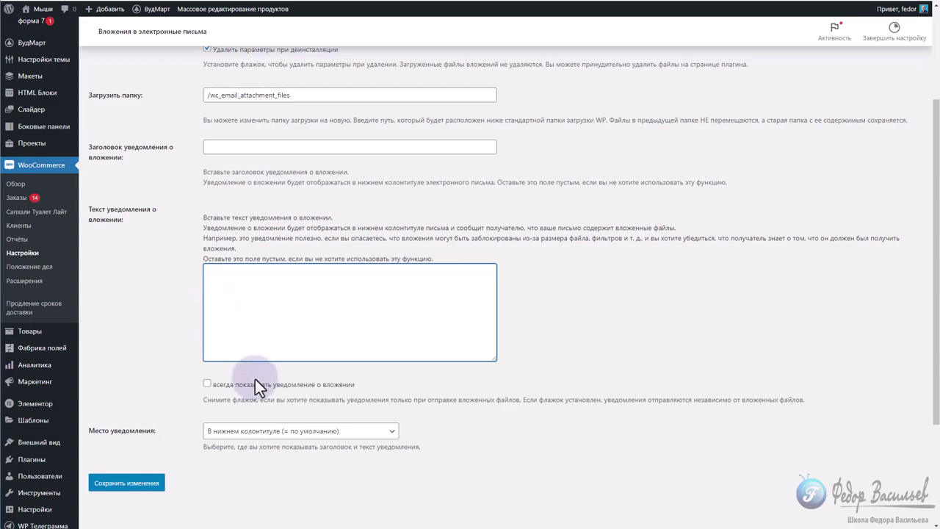
pyautogui.click(259, 430)
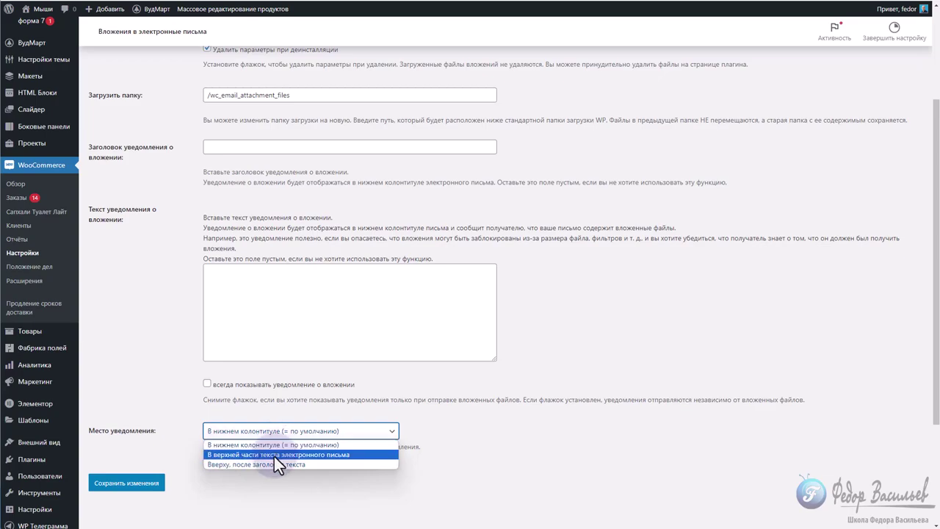
pyautogui.click(471, 419)
pyautogui.scroll(2, 471, 420)
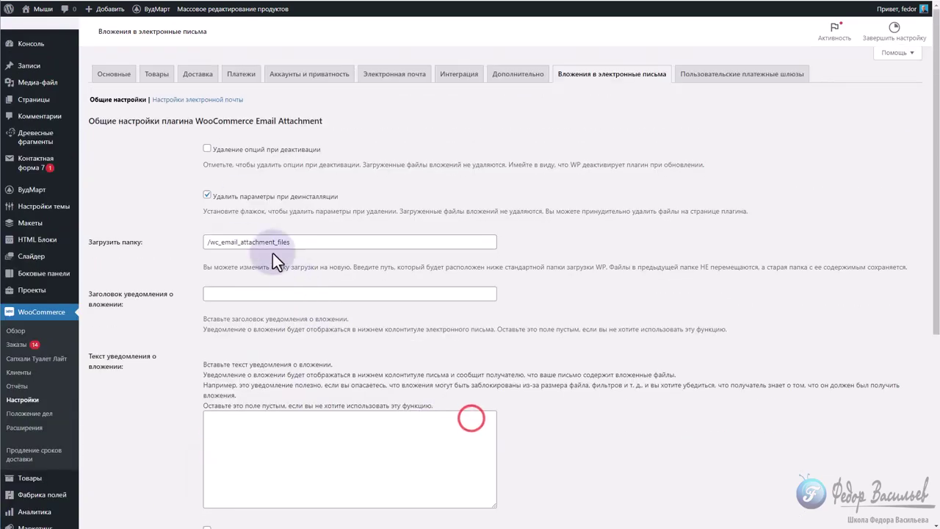
# Step: Open the attachment plugin's e-mail settings and read the CC address format instructions for the "Новый заказ" e-mail
pyautogui.click(176, 100)
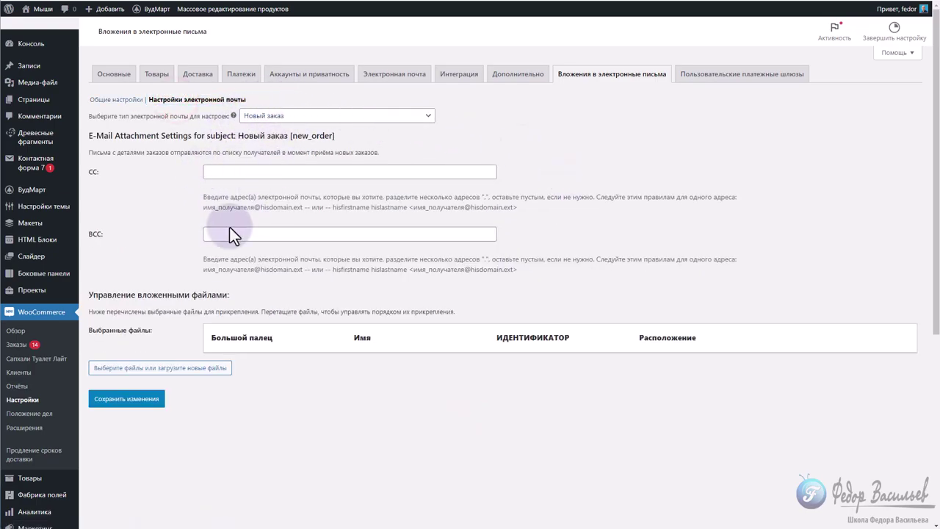
pyautogui.click(218, 173)
pyautogui.moveTo(211, 197); pyautogui.dragTo(325, 212)
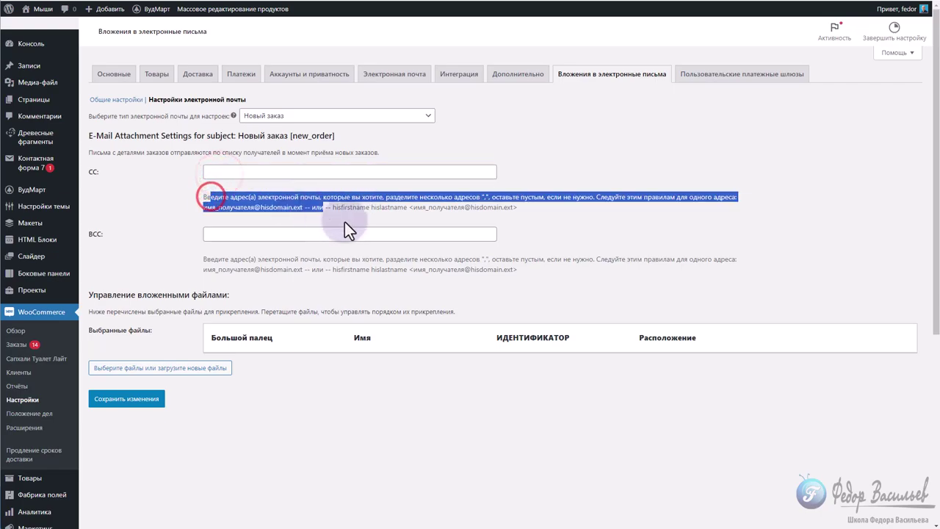
pyautogui.click(175, 203)
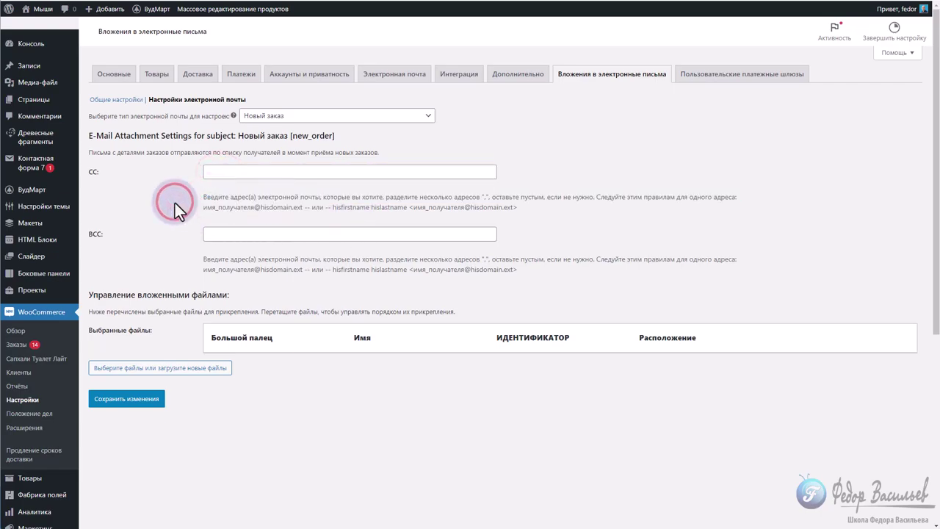
pyautogui.moveTo(282, 197); pyautogui.dragTo(493, 207)
pyautogui.click(479, 206)
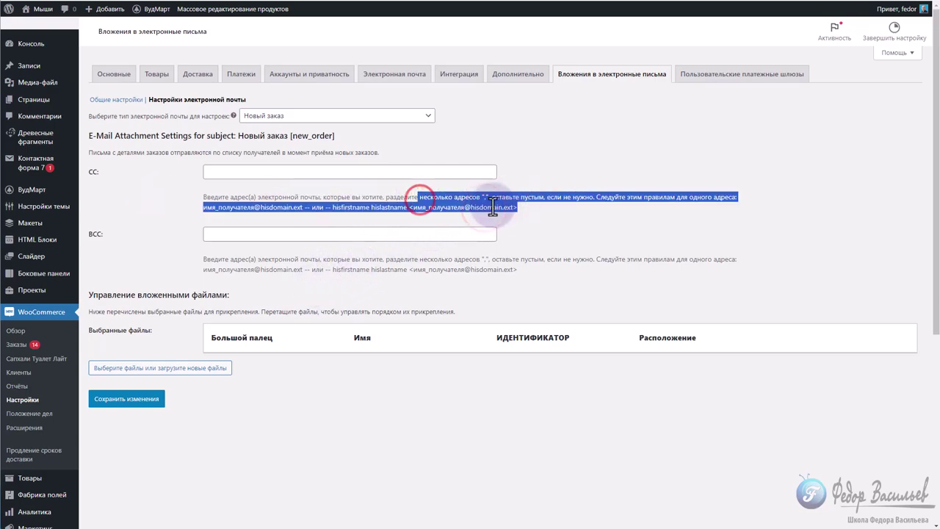
pyautogui.click(286, 196)
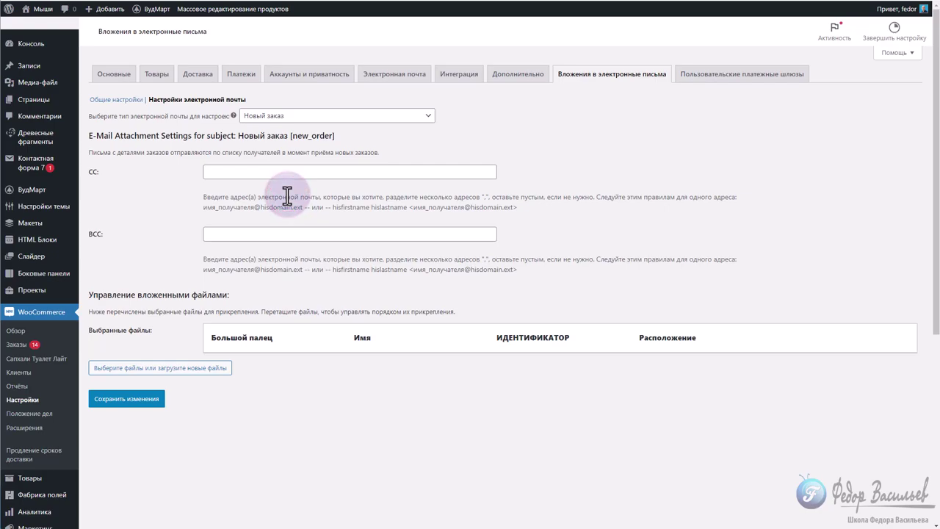
# Step: Select the "Заказ в обработке" e-mail type and review its list of attached PDF files
pyautogui.click(292, 116)
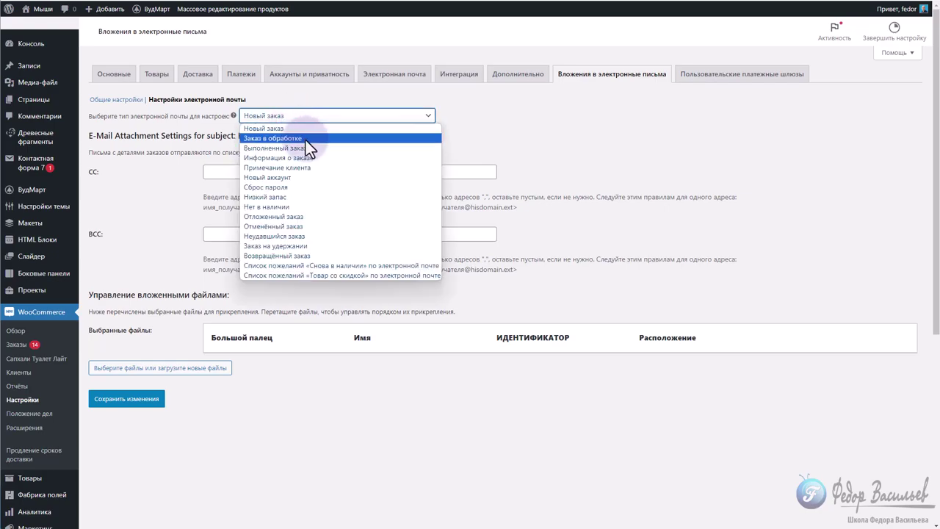
pyautogui.click(305, 139)
pyautogui.scroll(-2, 315, 164)
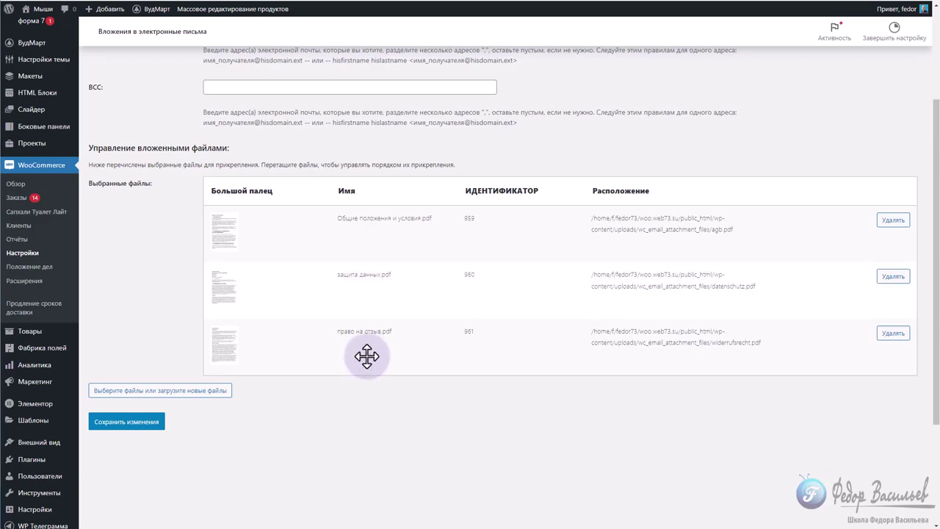
pyautogui.scroll(1, 239, 257)
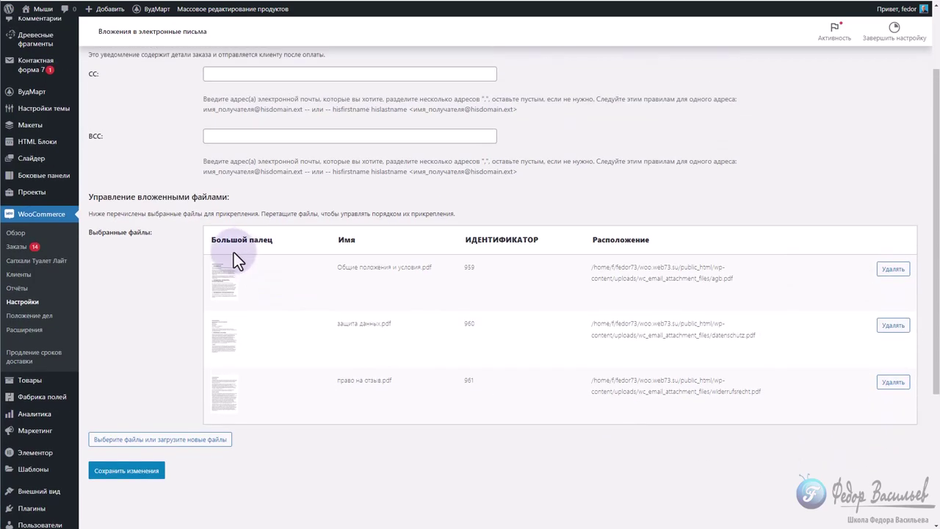
pyautogui.scroll(-2, 147, 272)
# Step: Check the media library and file upload options for choosing attachments, close the file chooser and save the e-mail settings
pyautogui.click(129, 342)
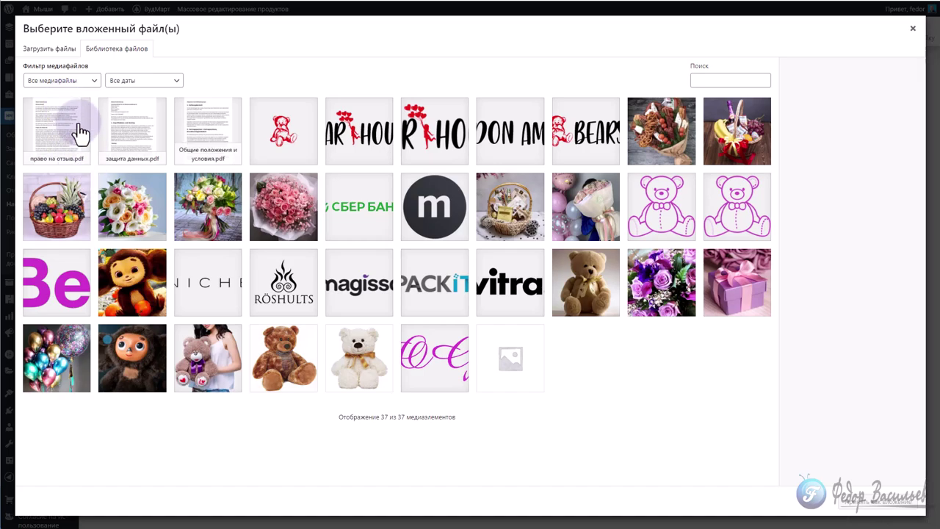
pyautogui.click(61, 49)
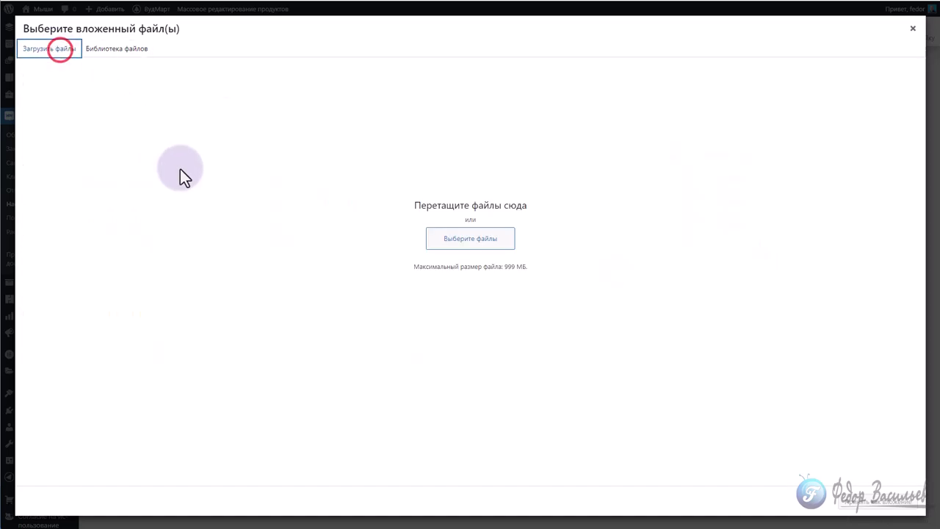
pyautogui.click(913, 29)
pyautogui.click(130, 375)
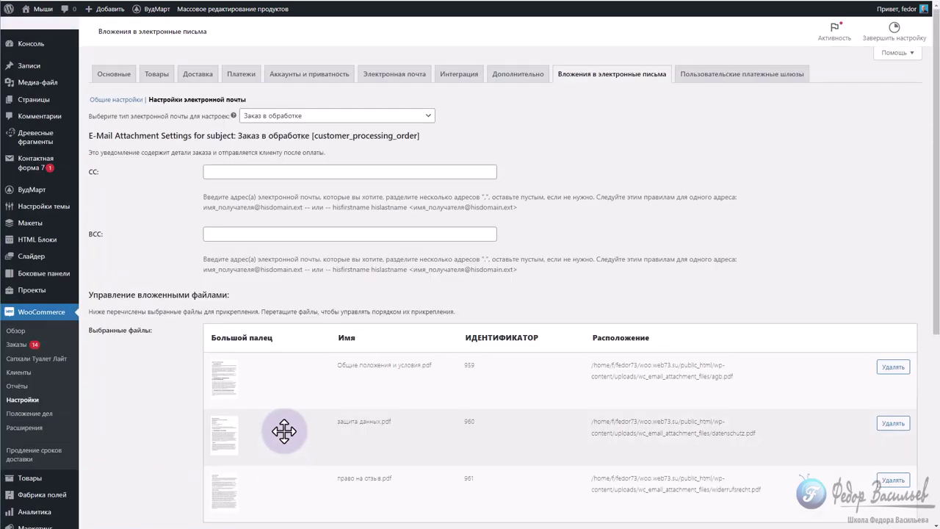
# Step: View the attachment settings for the "Новый заказ" and "Нет в наличии" e-mail types and review the other available types
pyautogui.click(313, 118)
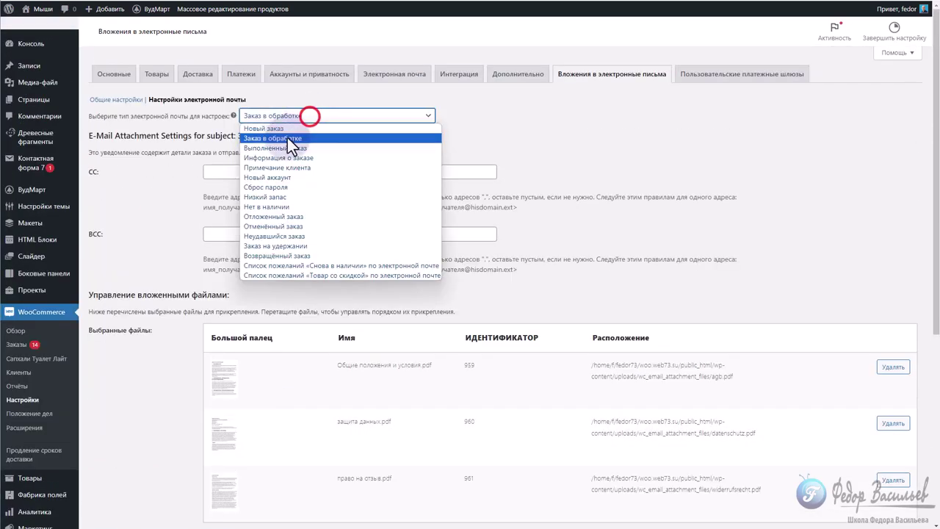
pyautogui.click(286, 125)
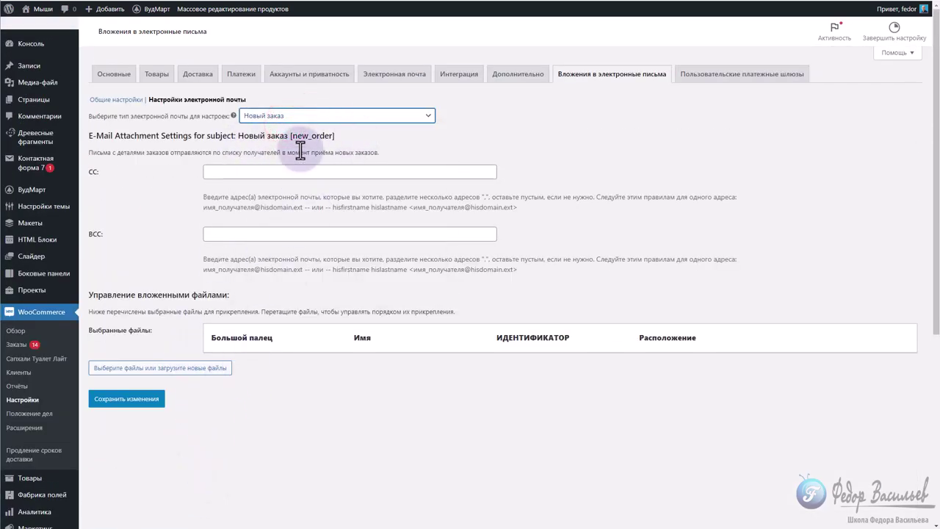
pyautogui.click(287, 116)
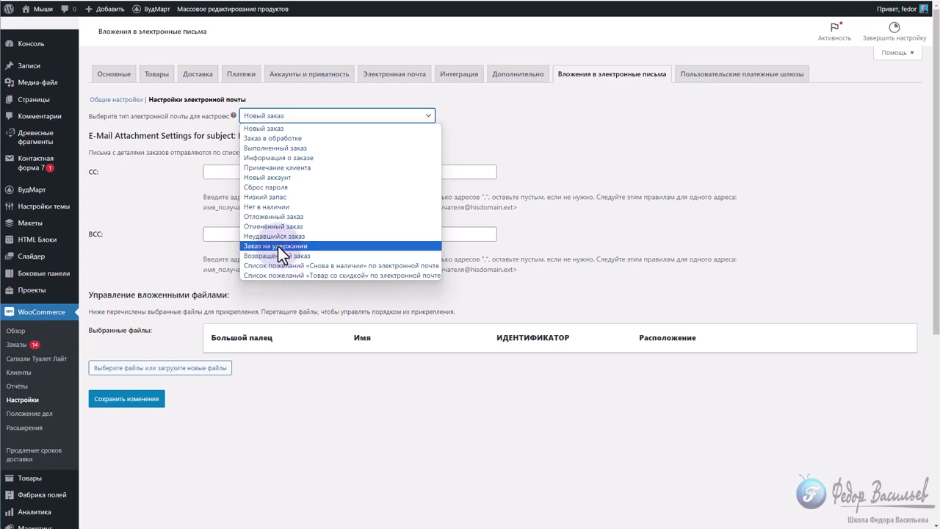
pyautogui.click(273, 208)
pyautogui.click(280, 117)
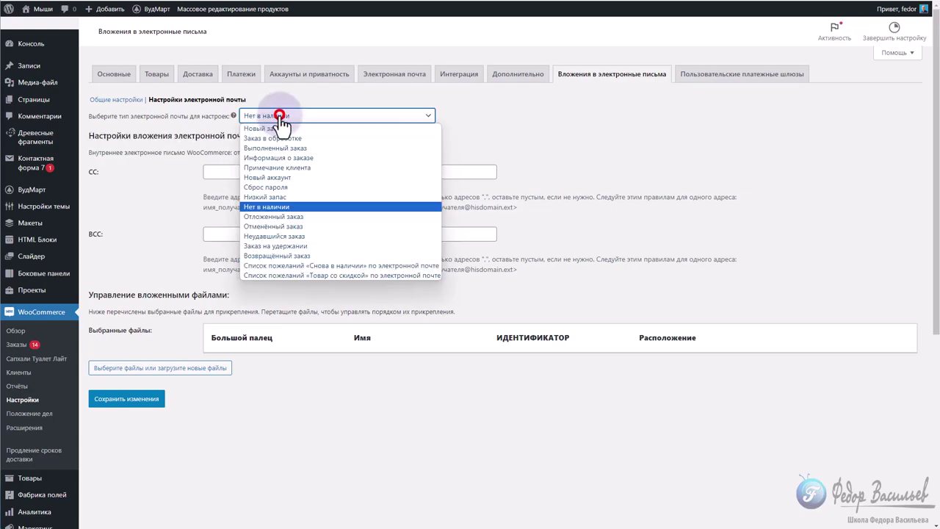
pyautogui.click(185, 283)
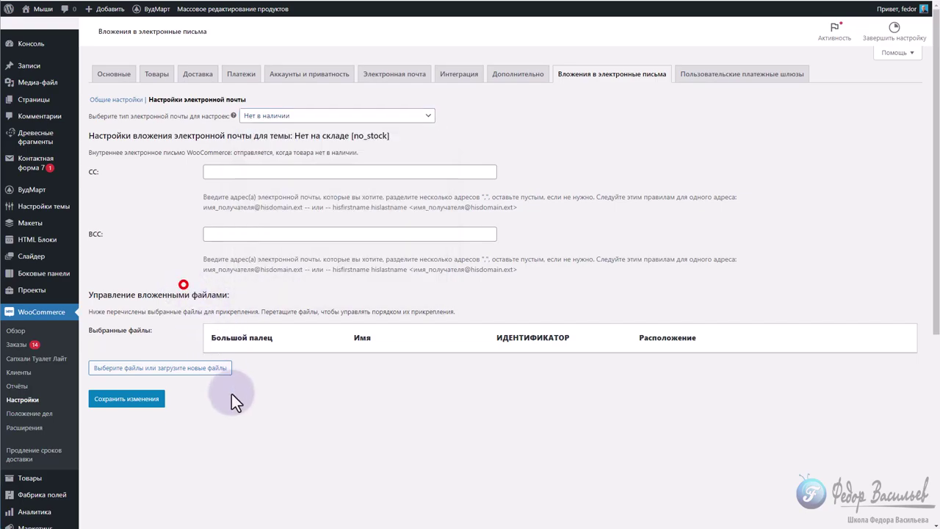
# Step: Switch the attachment settings back to the "Заказ в обработке" e-mail type and review its attached files
pyautogui.scroll(-5, 234, 275)
pyautogui.scroll(5, 266, 185)
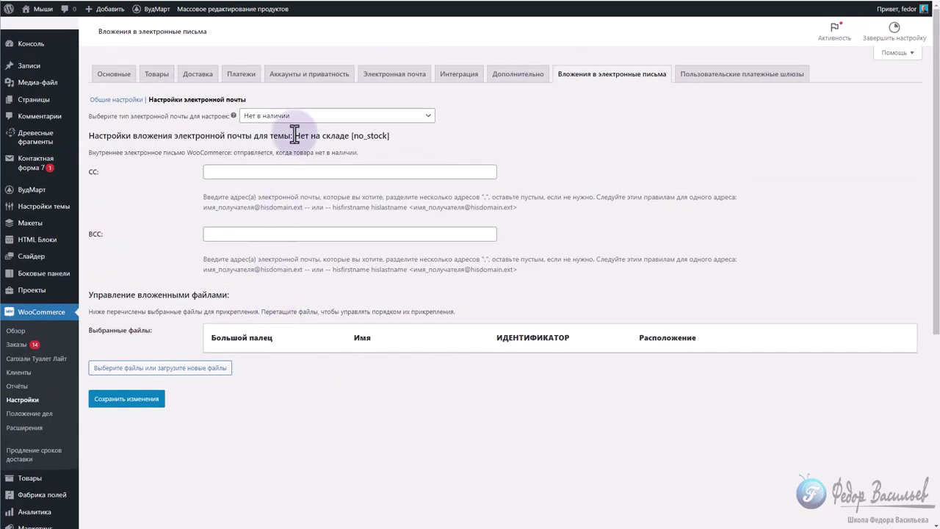
pyautogui.click(297, 117)
pyautogui.click(294, 138)
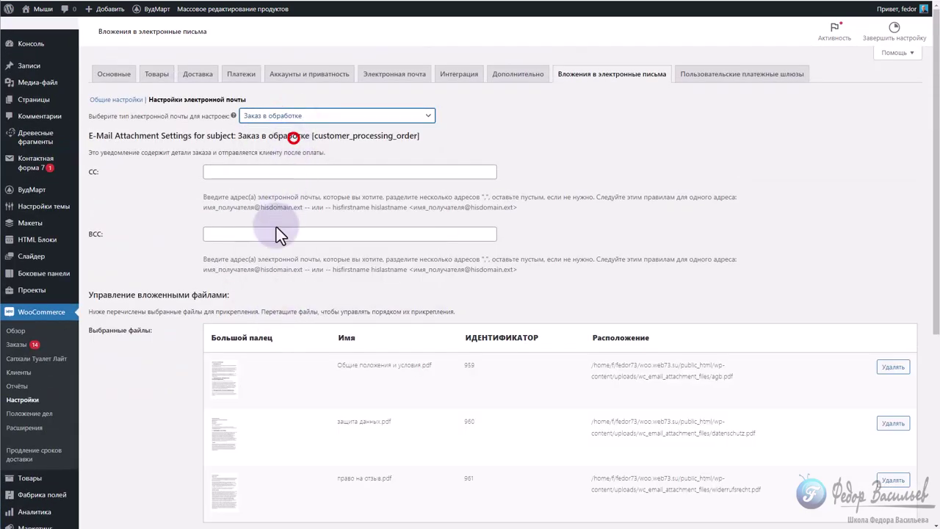
pyautogui.scroll(-2, 357, 262)
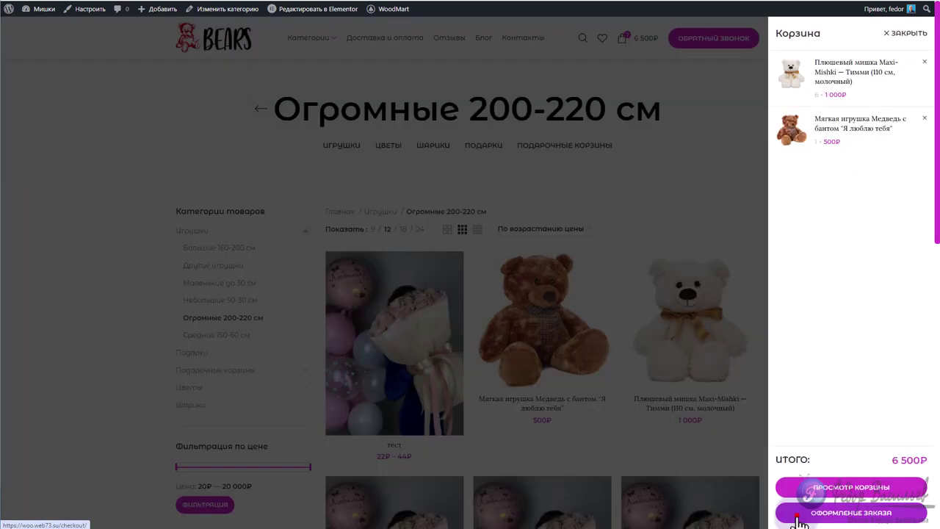
# Step: Place the storefront test order and check the PDF attachments and order details in the customer's "Ваш заказ на сайте Мишки оформлен!" e-mail in Mail.ru
pyautogui.click(599, 357)
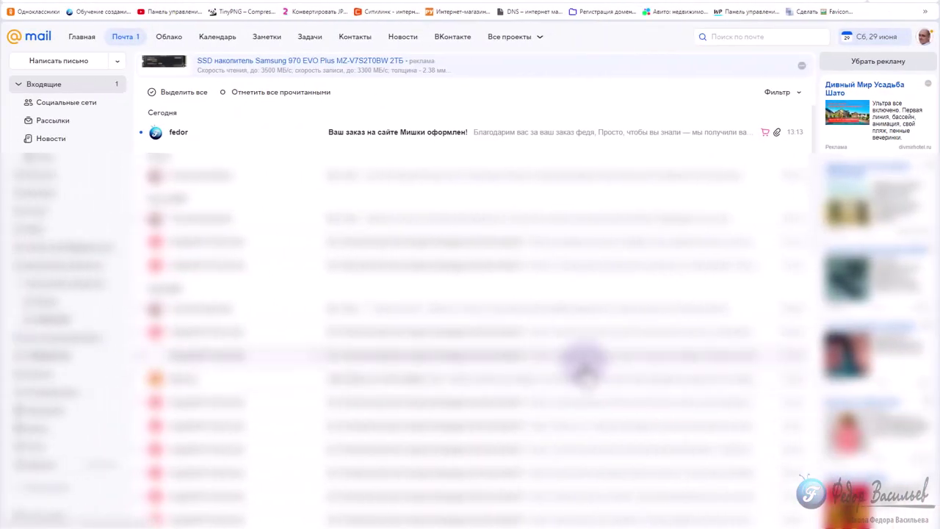
pyautogui.click(403, 133)
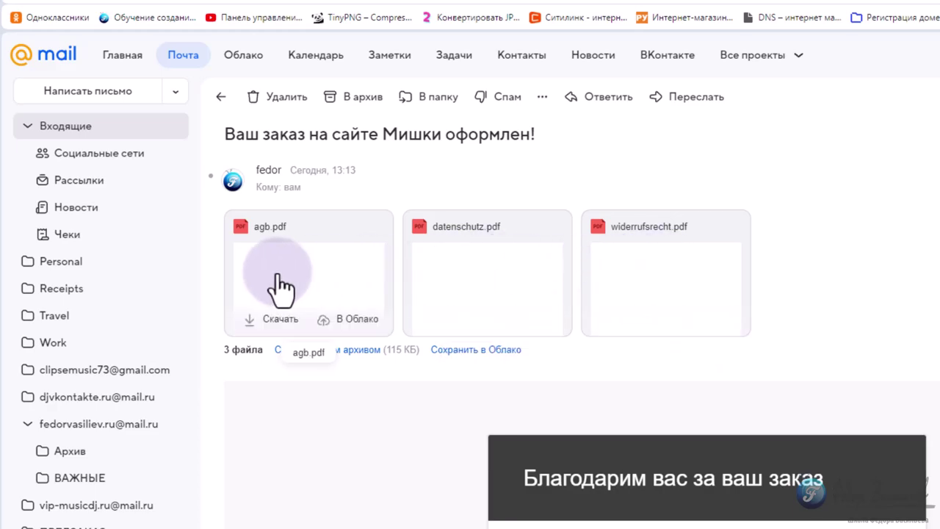
pyautogui.scroll(-5, 305, 453)
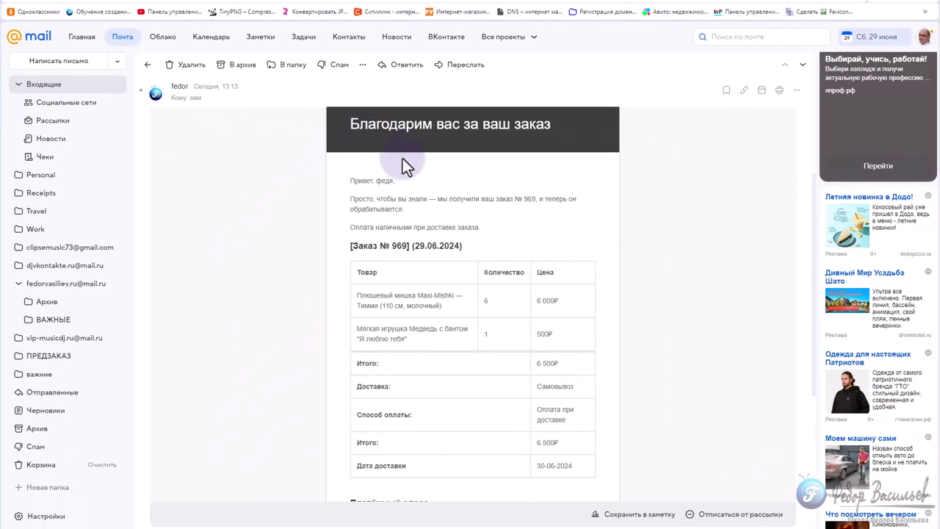
pyautogui.scroll(-3, 458, 212)
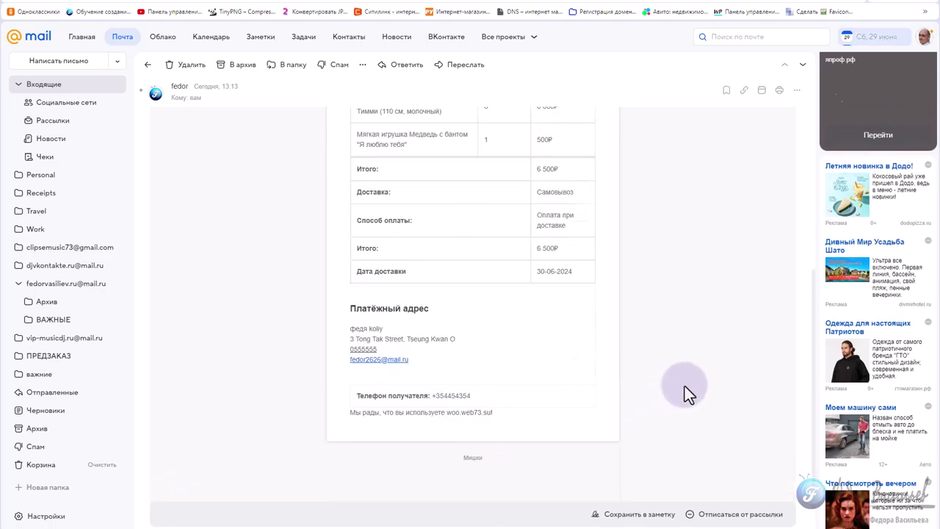
pyautogui.scroll(5, 621, 375)
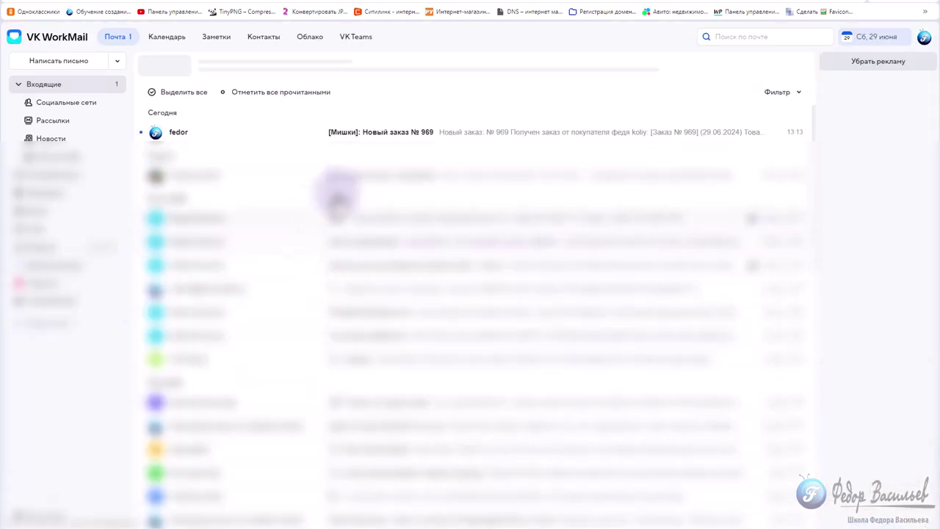
# Step: Open the shop administrator's "[Мишки]: Новый заказ" e-mail in VK WorkMail and check its contents for attachments
pyautogui.click(380, 134)
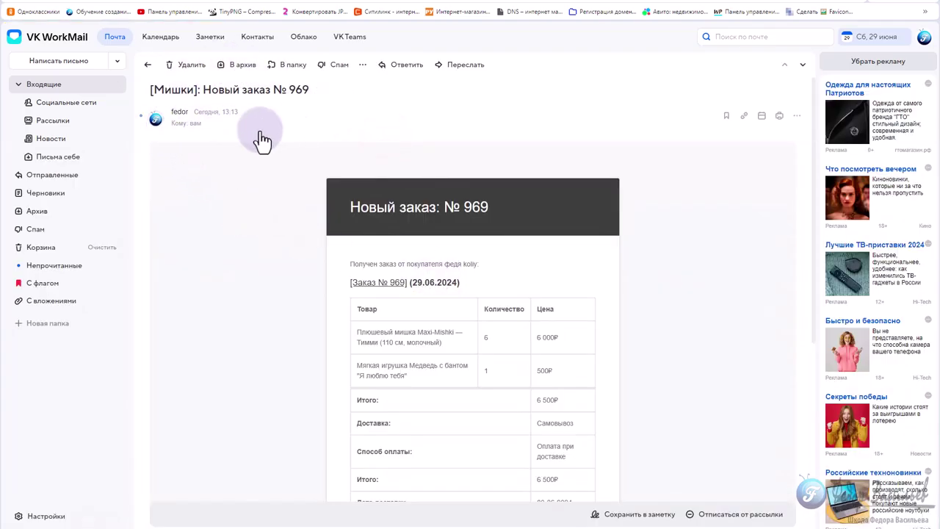
pyautogui.scroll(-3, 295, 144)
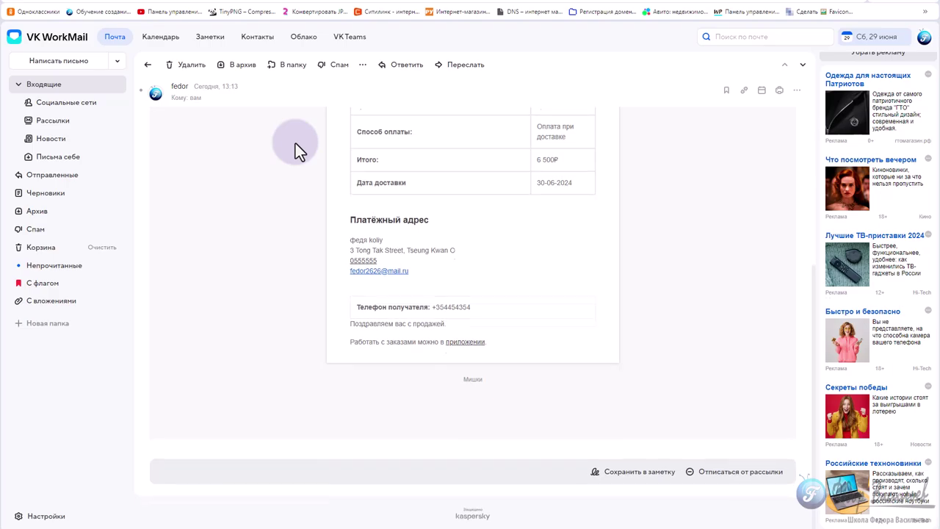
pyautogui.scroll(4, 296, 143)
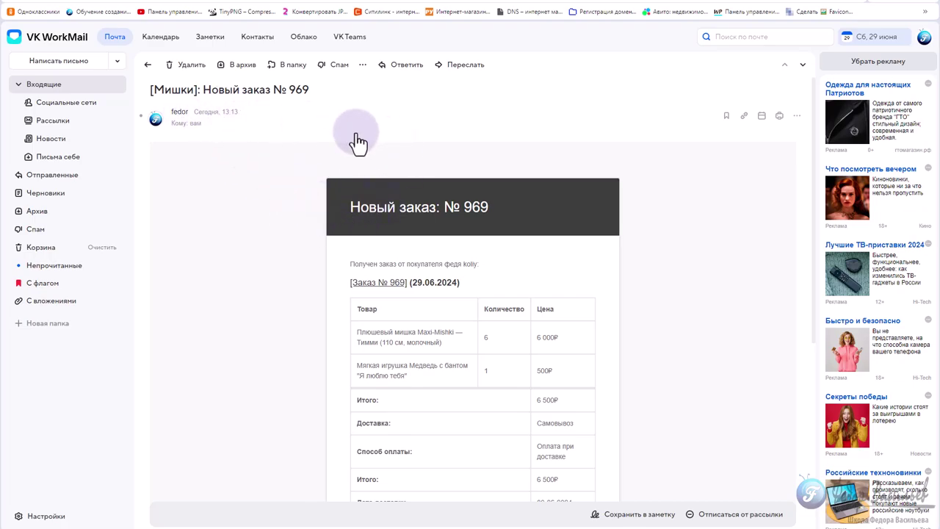
pyautogui.scroll(-5, 327, 189)
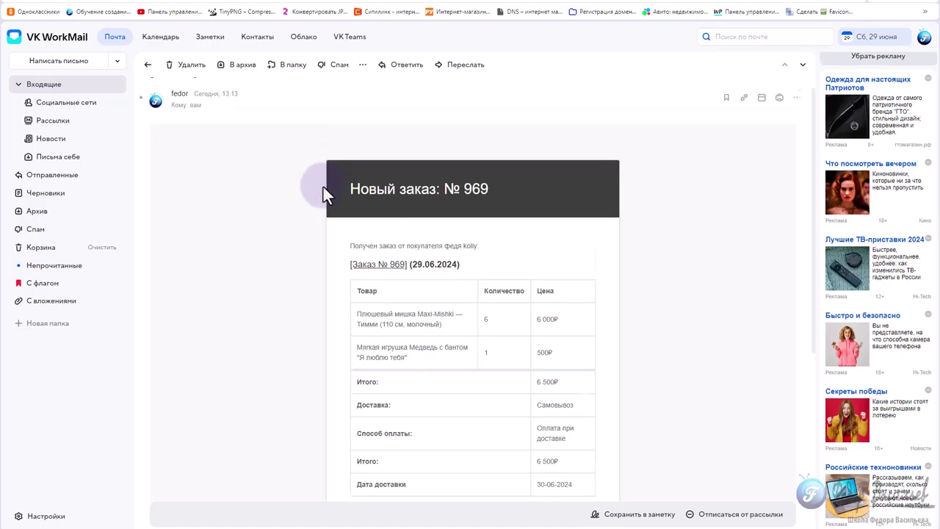